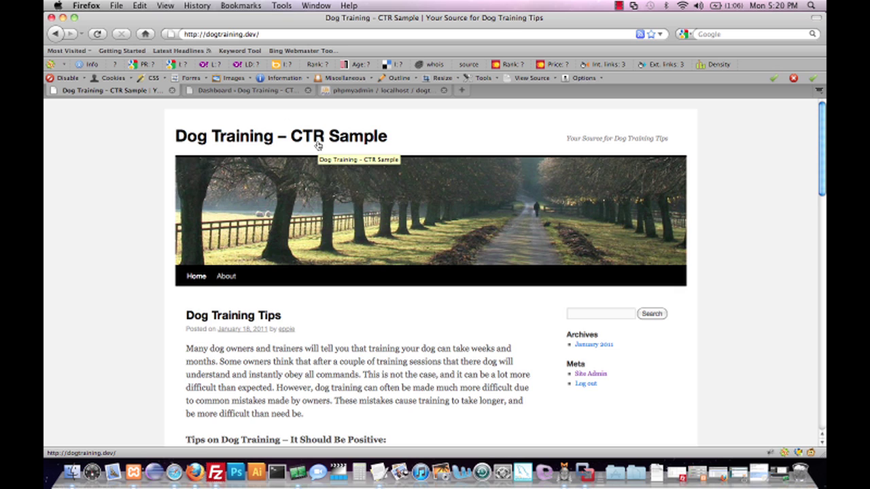
Step: From Appearance > Themes, activate CTR Theme 1.0 in place of Twenty Ten
click(266, 94)
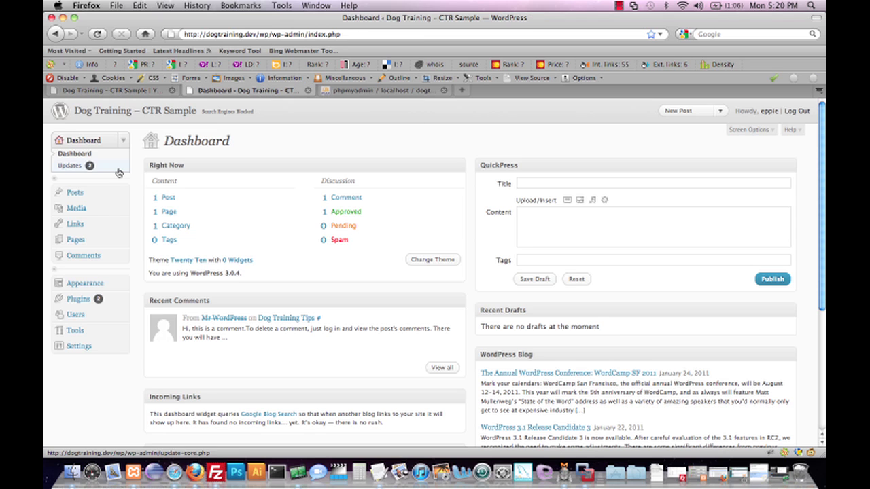
click(81, 283)
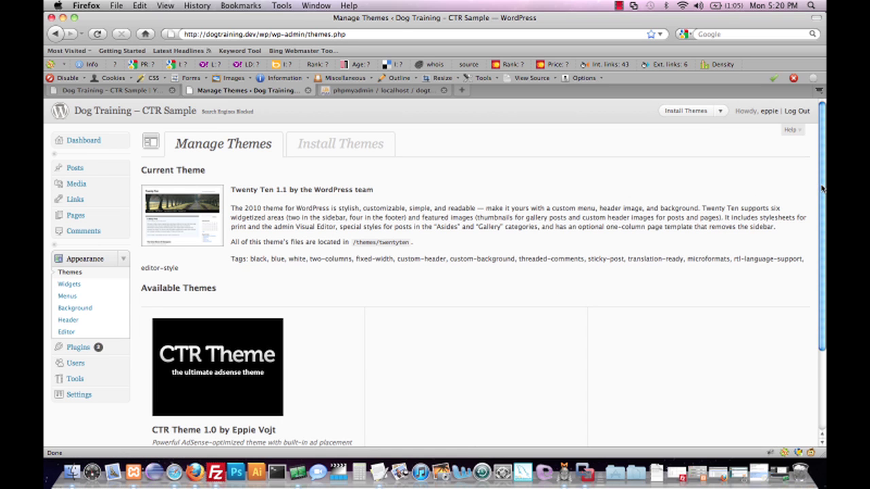
scroll(812, 316, down, 5)
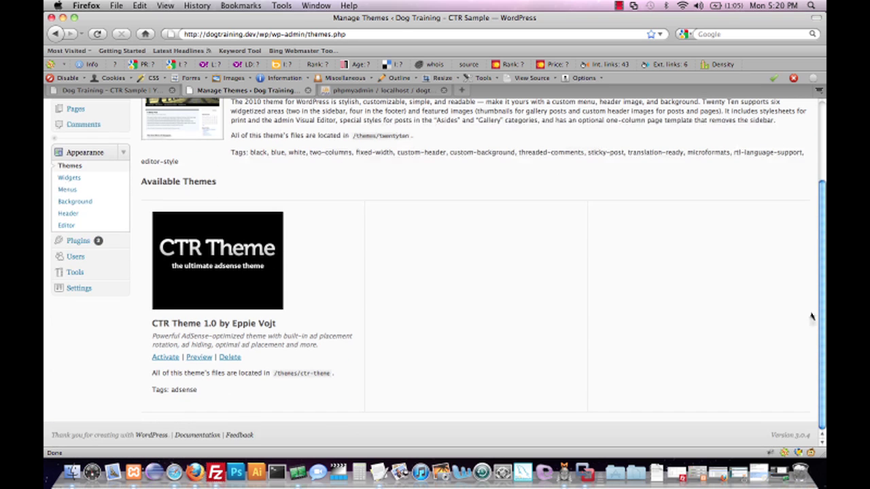
click(166, 358)
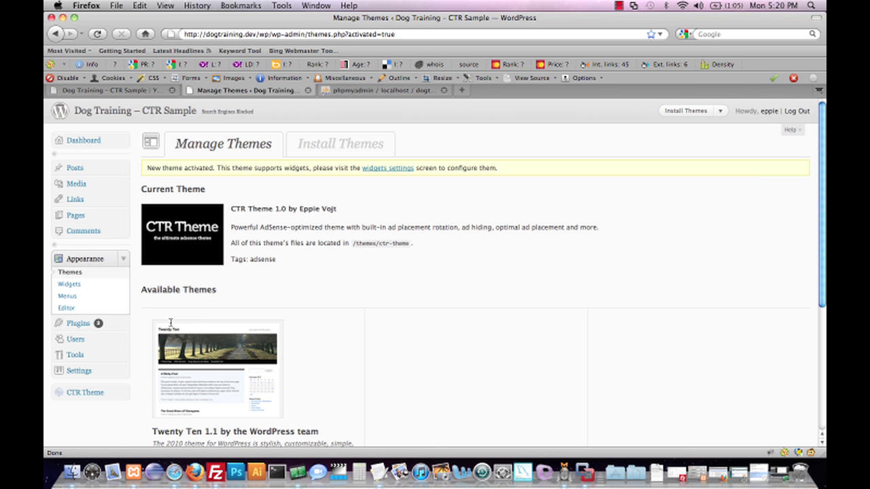
Step: Open the CTR Theme settings and expand Activation Settings to reveal the email and activation code fields
click(85, 393)
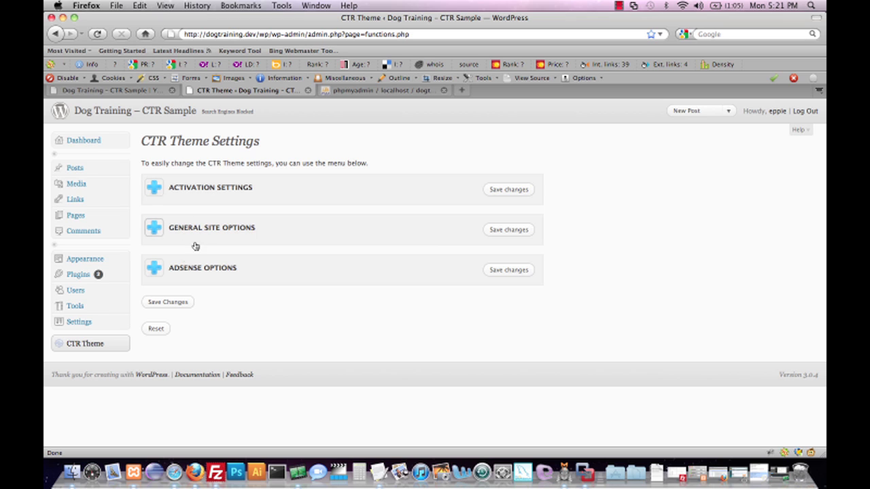
click(154, 191)
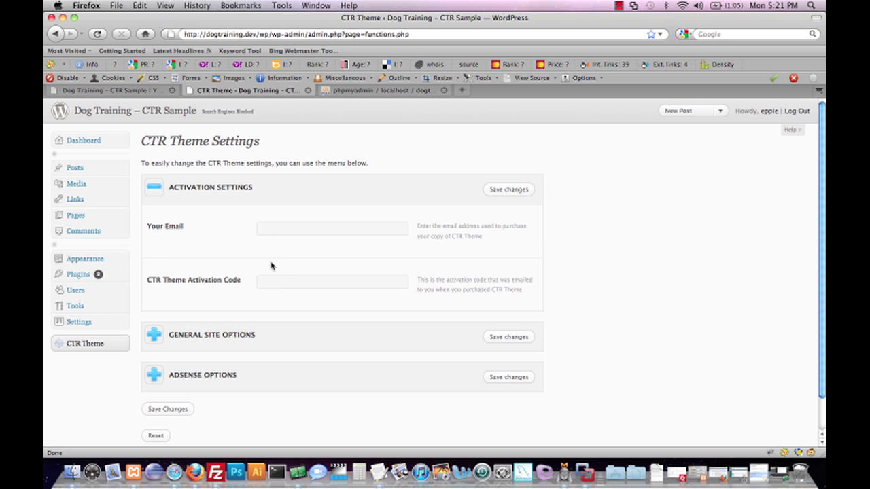
Step: Collapse Activation Settings, expand General Site Options, and select the upper-right YourSiteName subtheme
click(152, 190)
click(153, 228)
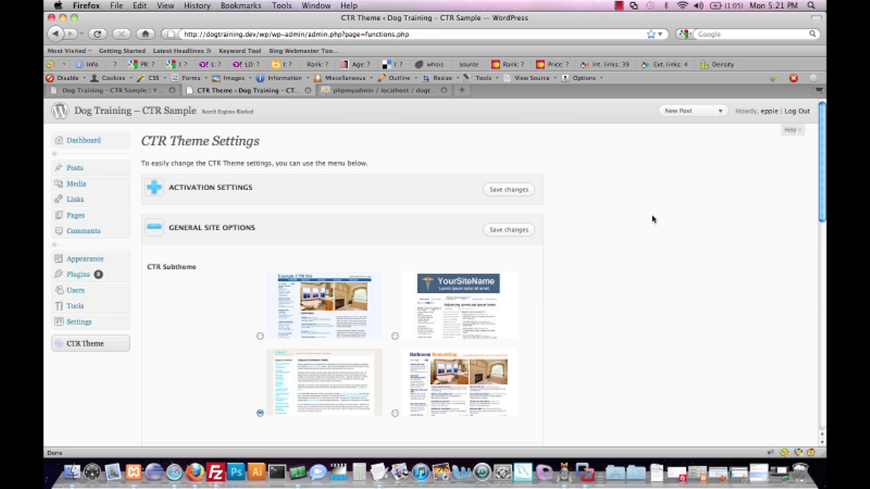
drag(822, 178, 821, 223)
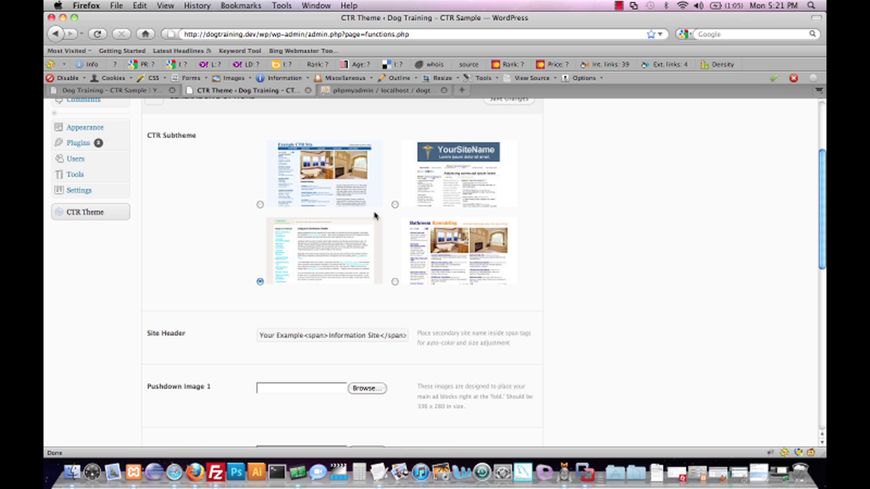
click(395, 204)
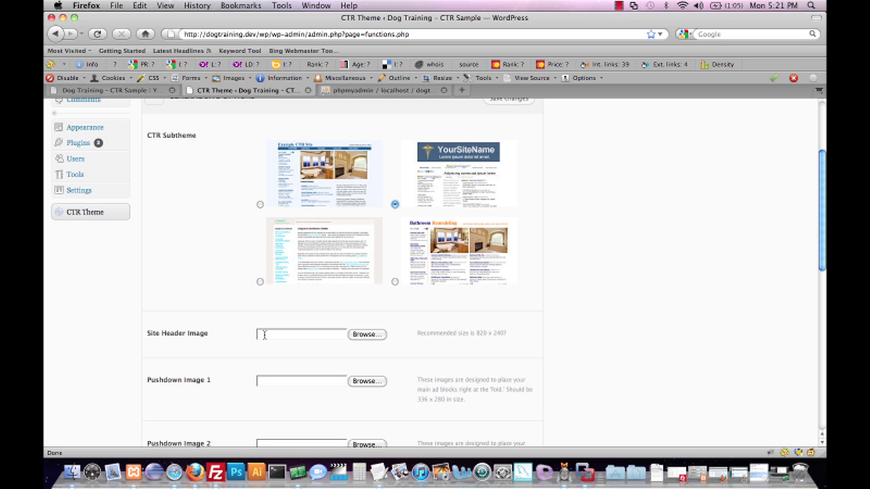
Step: Reselect the lower-left subtheme and change the Site Header to 'Dog Training <span>Information</span>'
click(260, 281)
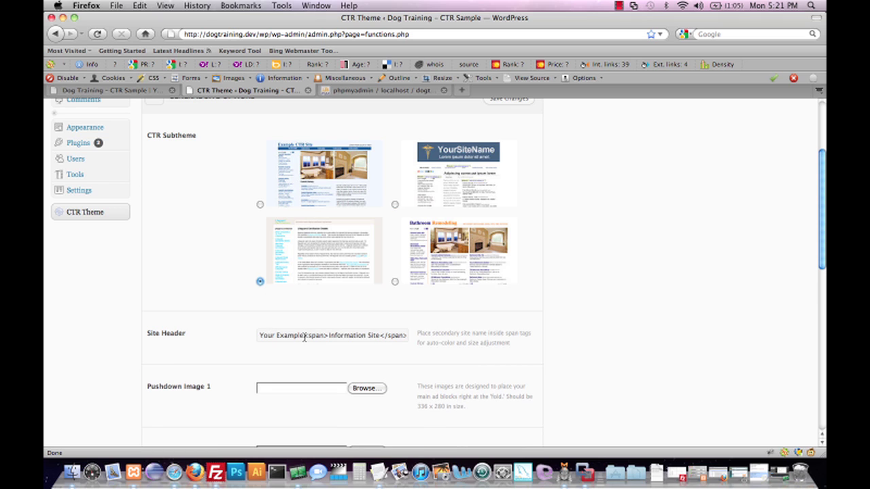
drag(304, 337, 259, 336)
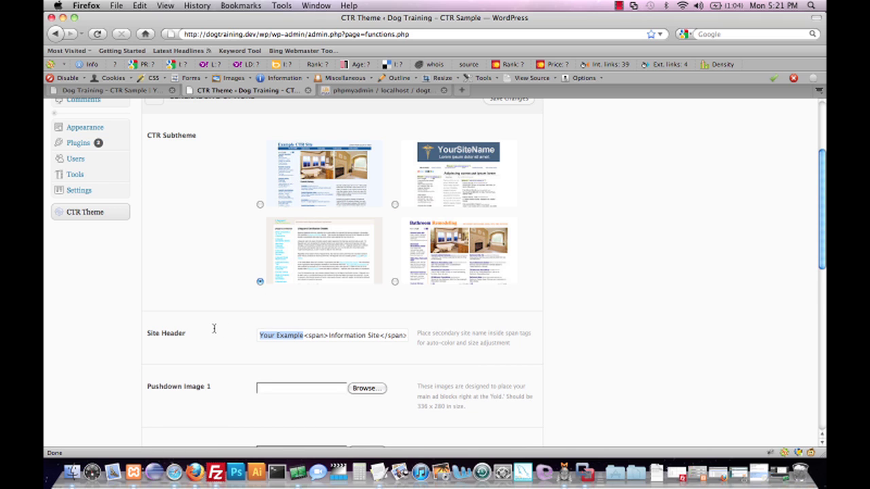
text(Dog Training)
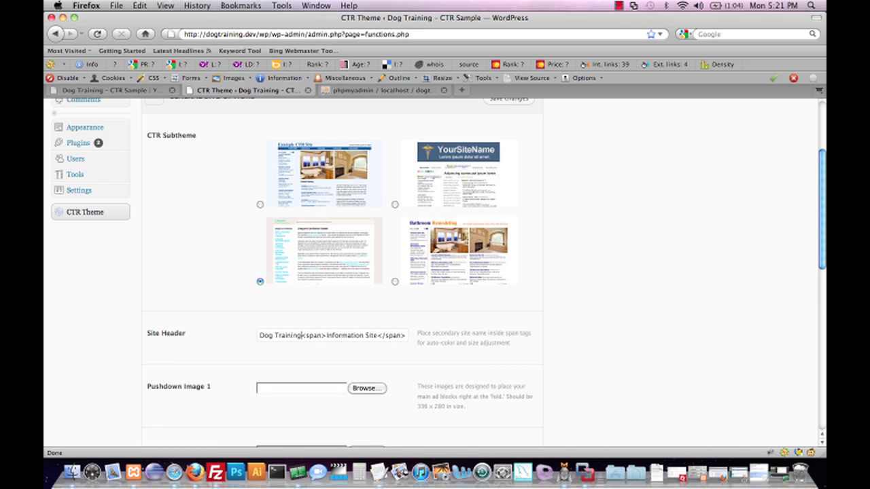
click(379, 337)
key(BackSpace)
key(BackSpace)
key(BackSpace)
key(BackSpace)
key(BackSpace)
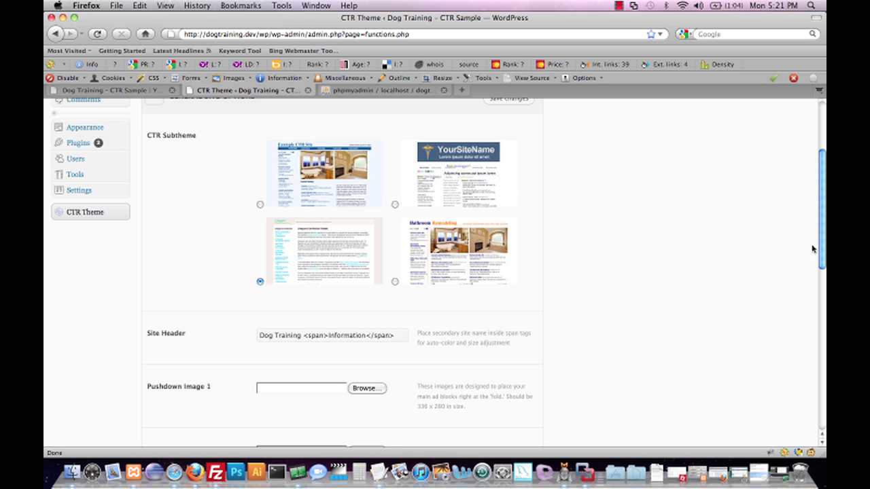
drag(821, 249, 816, 306)
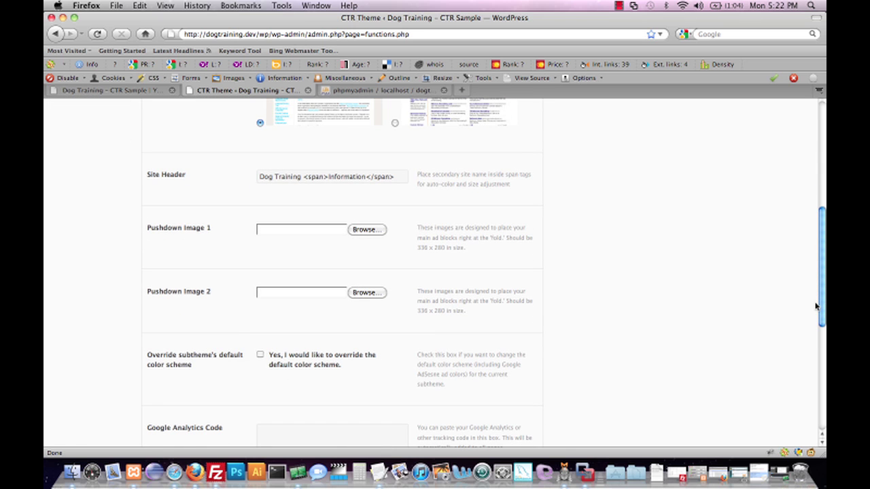
drag(815, 305, 823, 289)
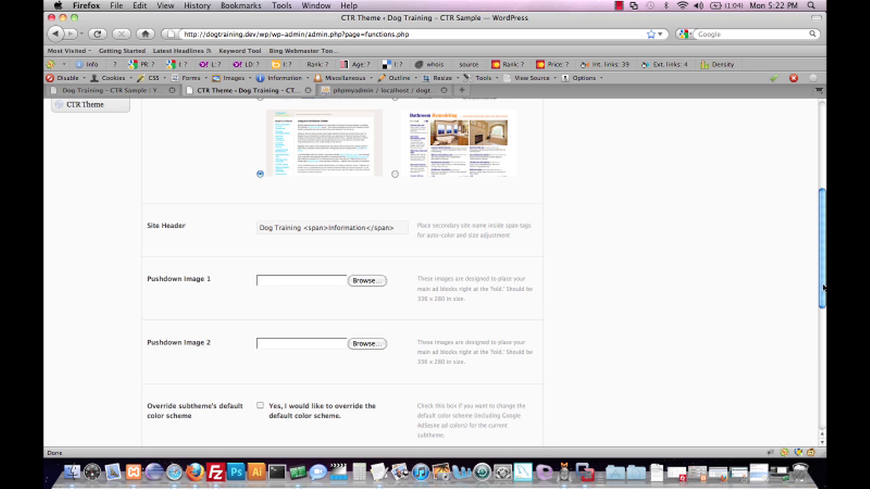
drag(822, 288, 822, 282)
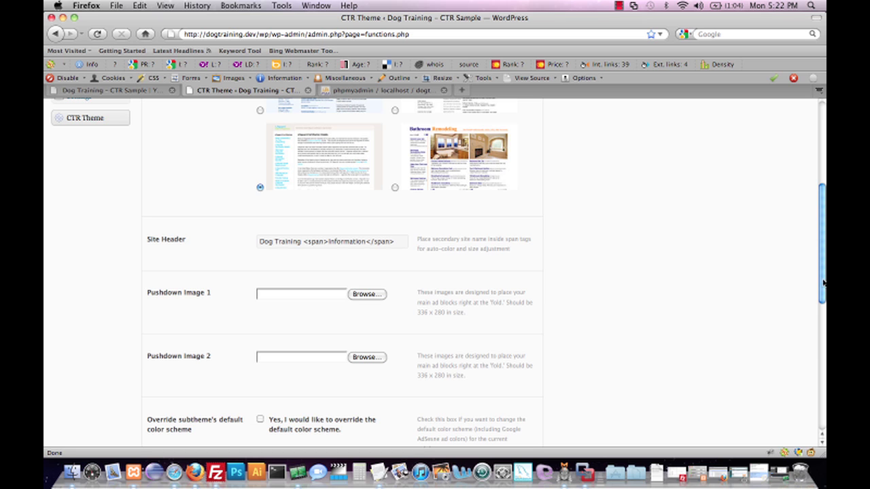
Step: Choose dog-training-1.jpg as Pushdown Image 1
click(361, 296)
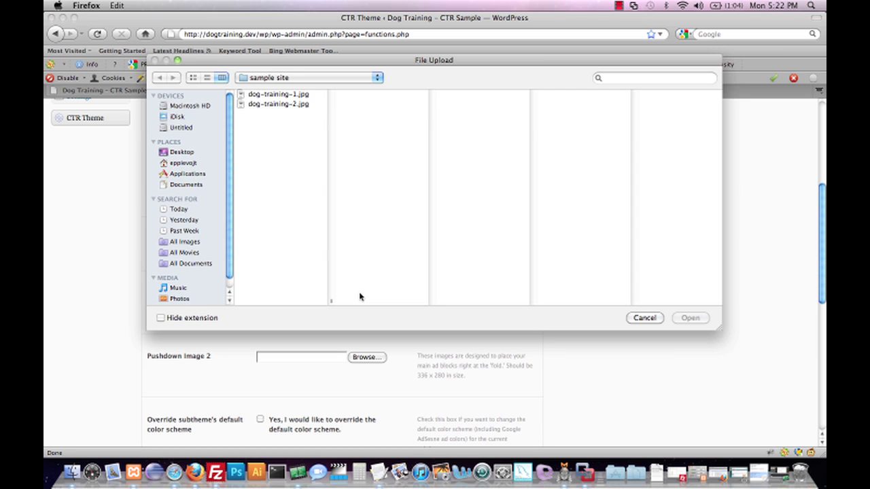
click(286, 96)
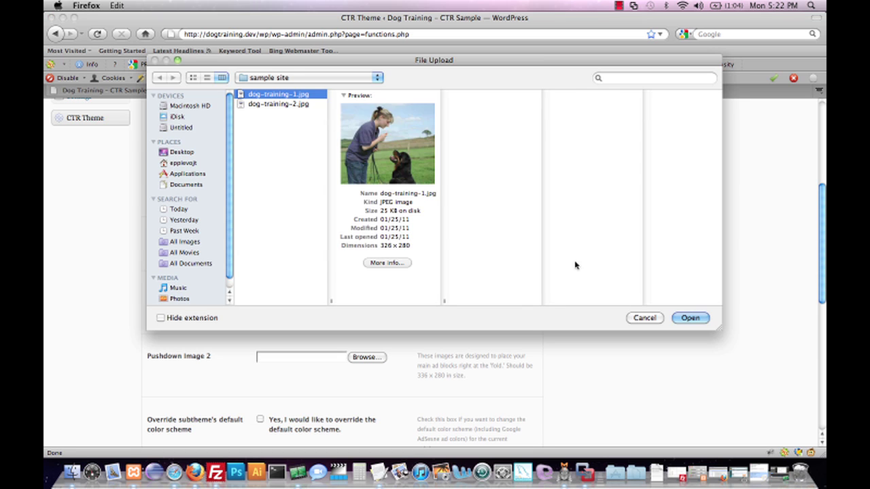
click(689, 317)
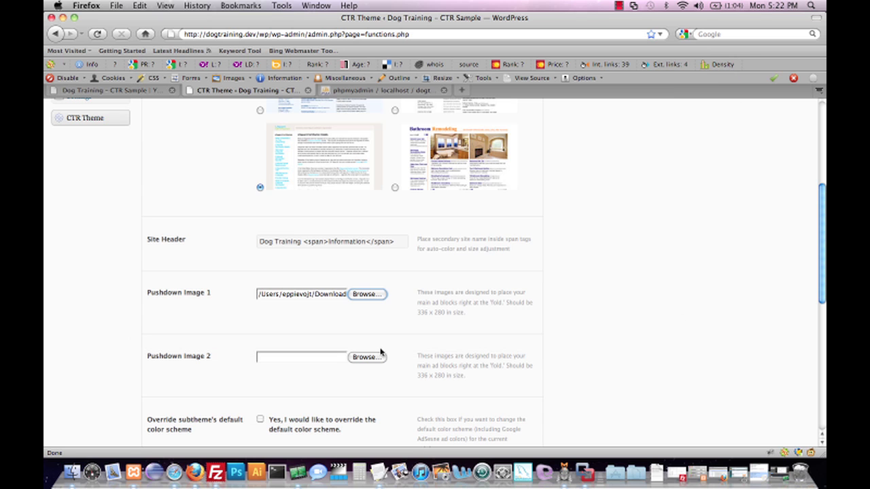
Step: Choose dog-training-2.jpg as Pushdown Image 2
click(375, 359)
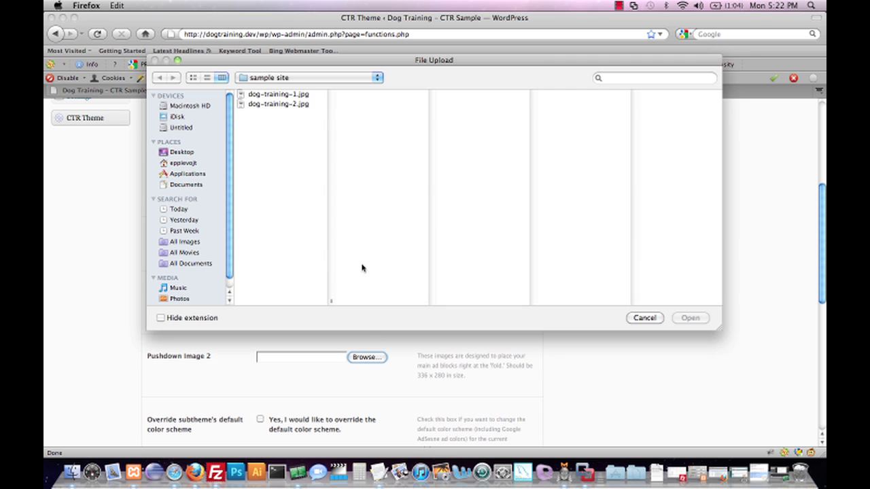
click(292, 106)
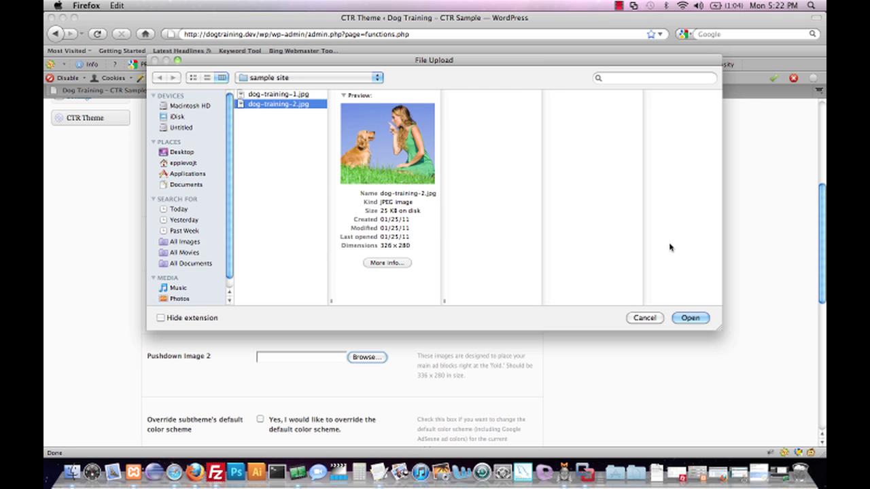
click(688, 317)
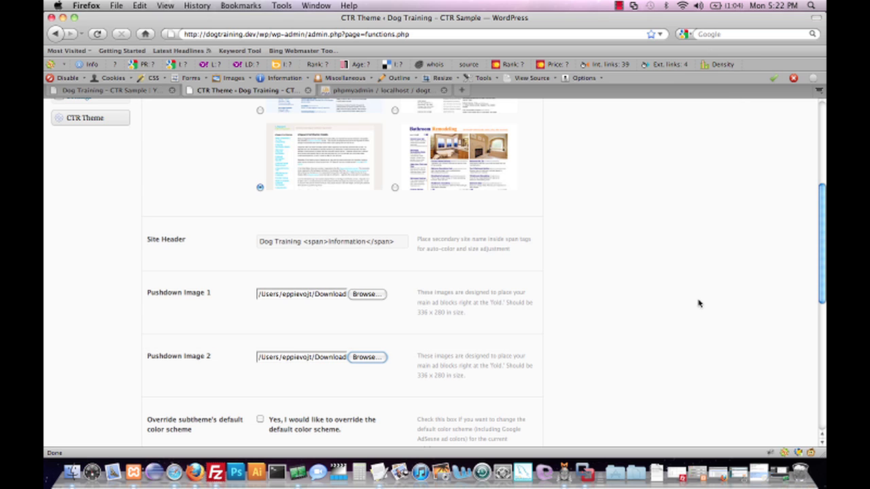
drag(822, 222, 810, 327)
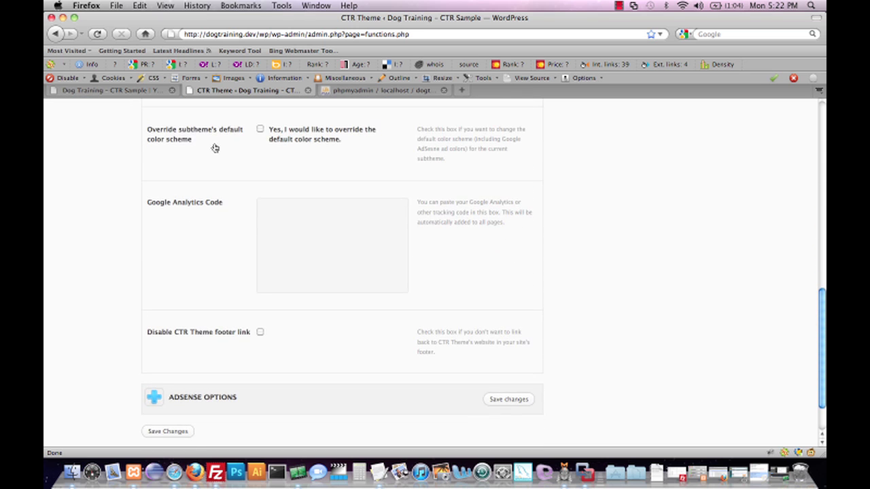
Step: Tick Disable CTR Theme footer link, leave the colour override off, and collapse General Site Options
click(260, 130)
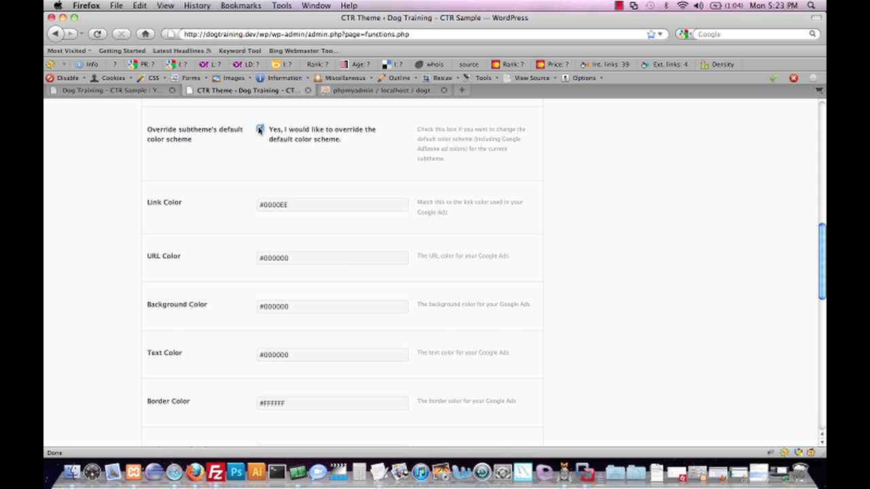
click(259, 129)
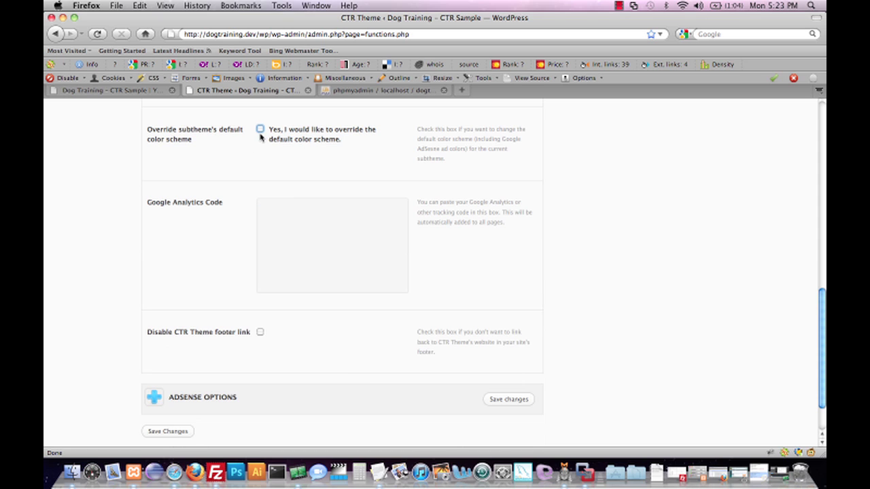
click(276, 226)
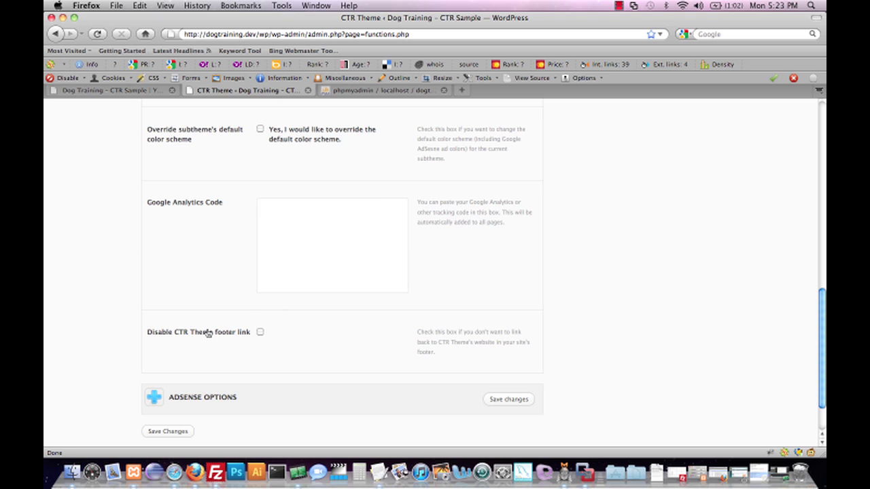
click(260, 332)
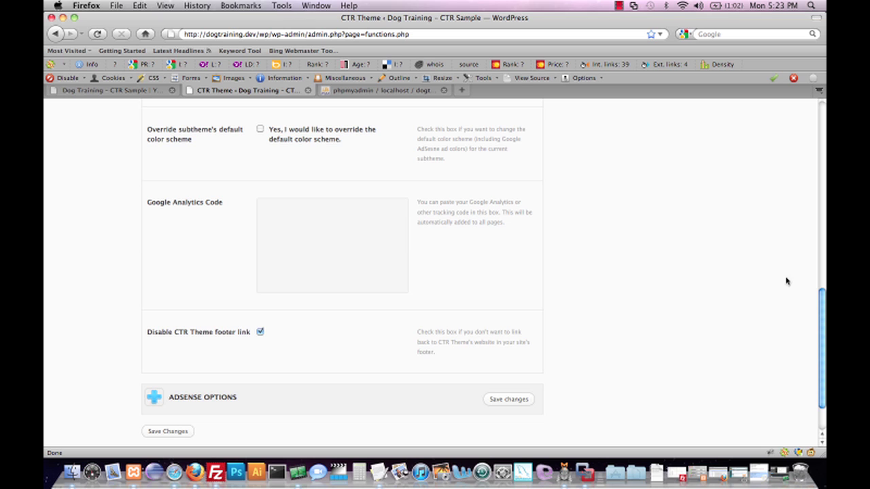
drag(819, 316, 805, 130)
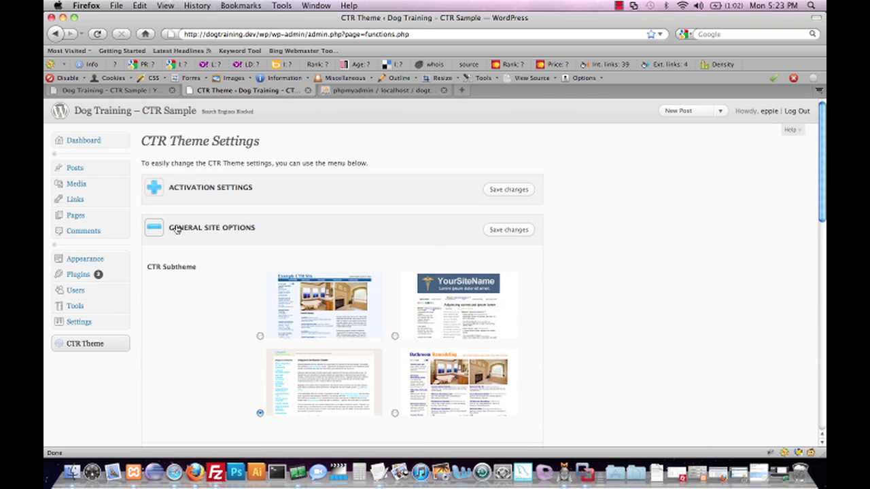
click(154, 228)
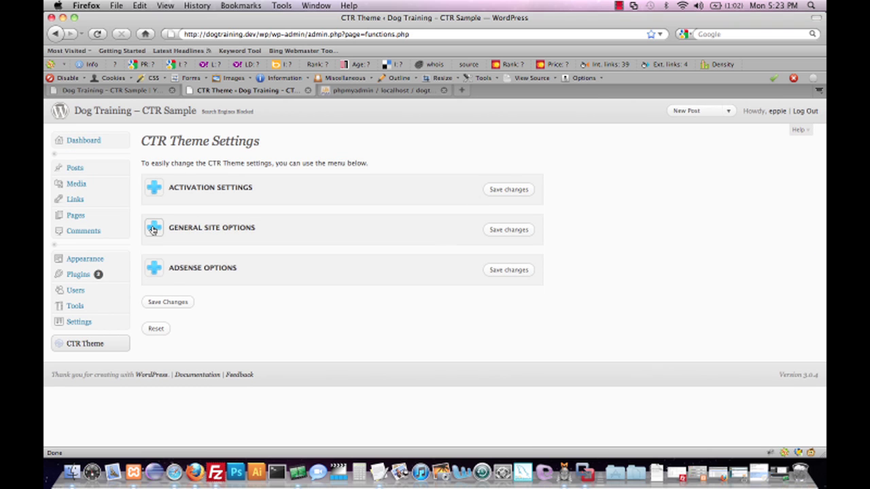
Step: Expand ADSENSE OPTIONS and scroll to its ad-serving, referrer and ad code fields
click(154, 270)
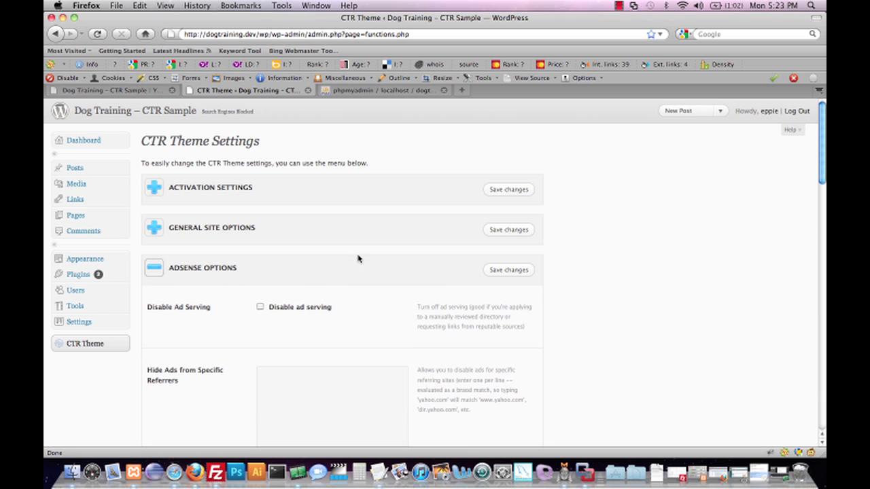
drag(821, 174, 821, 216)
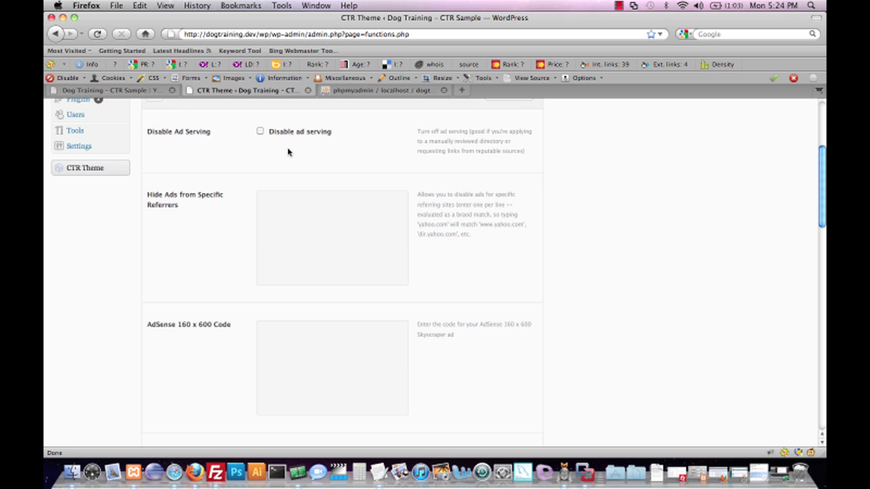
Step: Enter surf.yahoo.com, dmoz.org and botw.org, one per line, in Hide Ads from Specific Referrers
drag(822, 184, 822, 201)
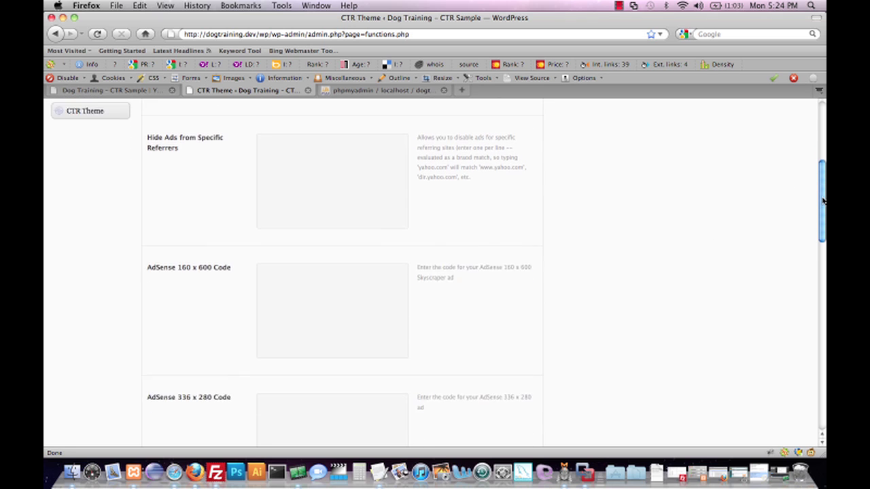
click(378, 161)
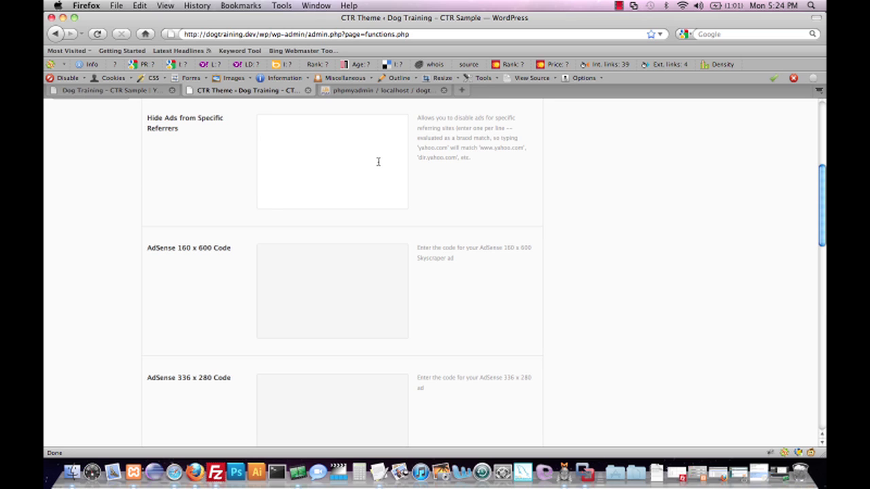
text(surf.yahoo.com)
key(Return)
text(dmoz.org)
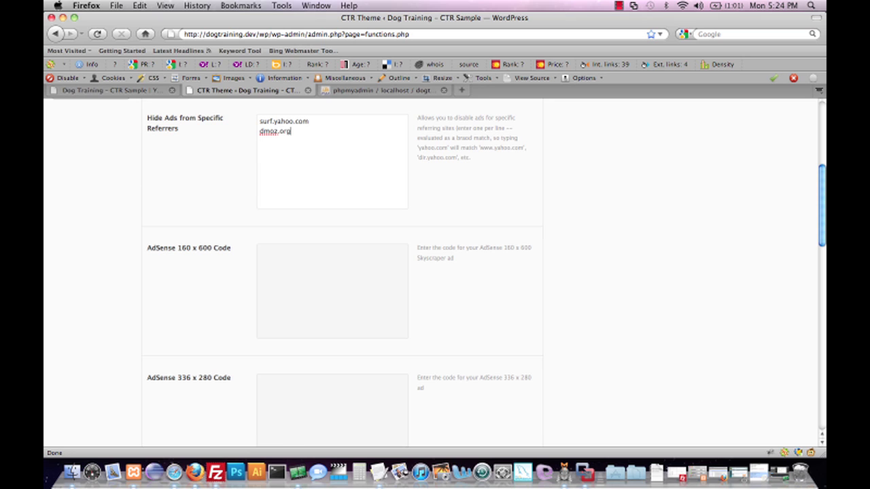
key(Return)
text(botw.org)
drag(823, 188, 822, 218)
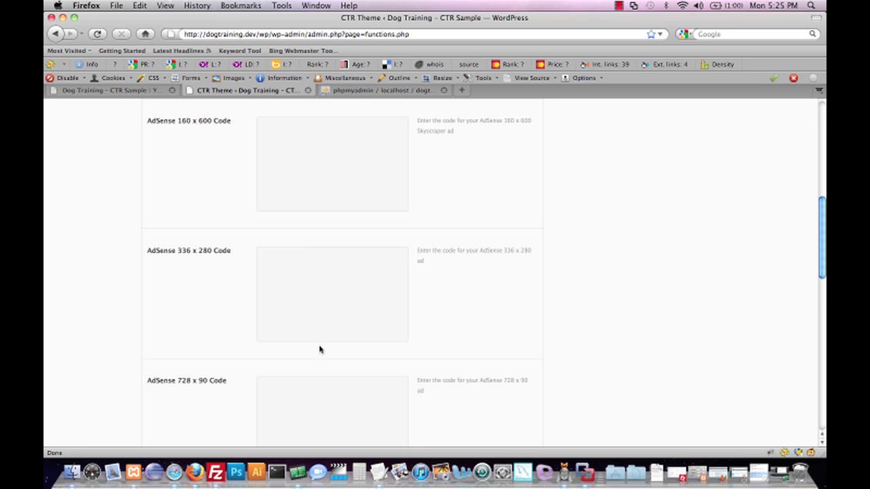
mouse_move(824, 220)
mouse_down()
mouse_move(820, 259)
mouse_move(825, 223)
mouse_up()
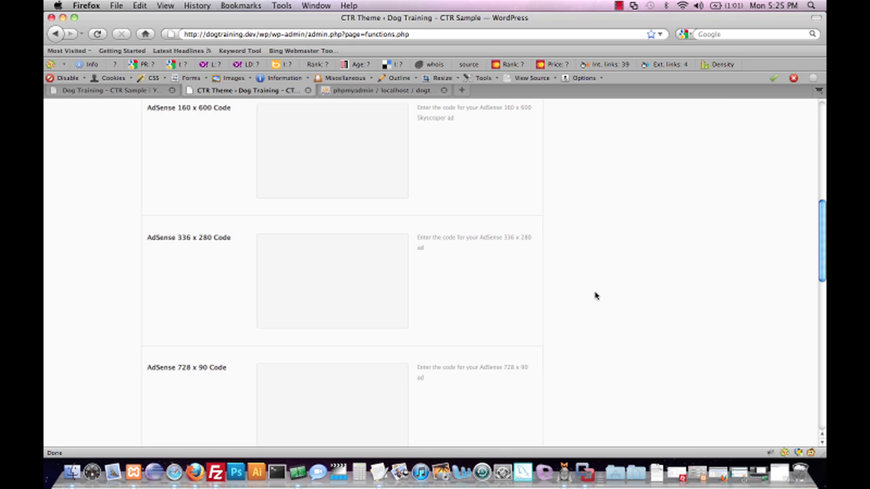
Step: Copy the first AdSense script from TextEdit into the 160 x 600 code field
click(379, 472)
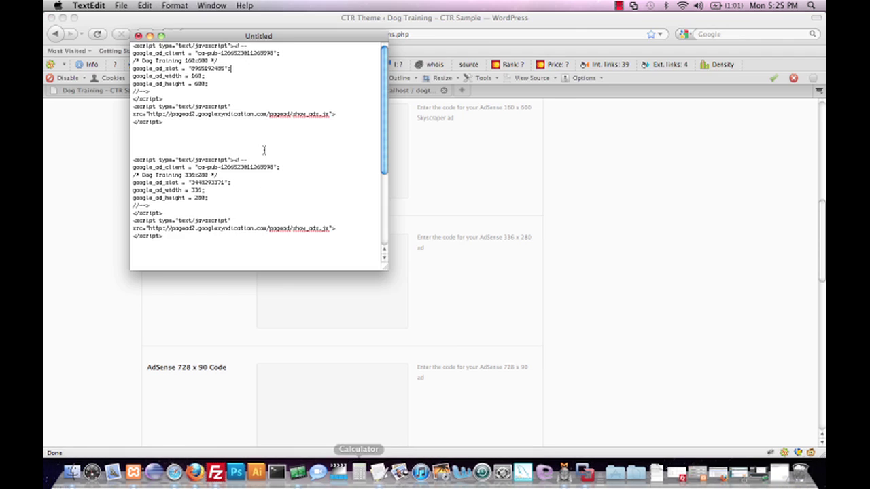
drag(163, 121, 107, 23)
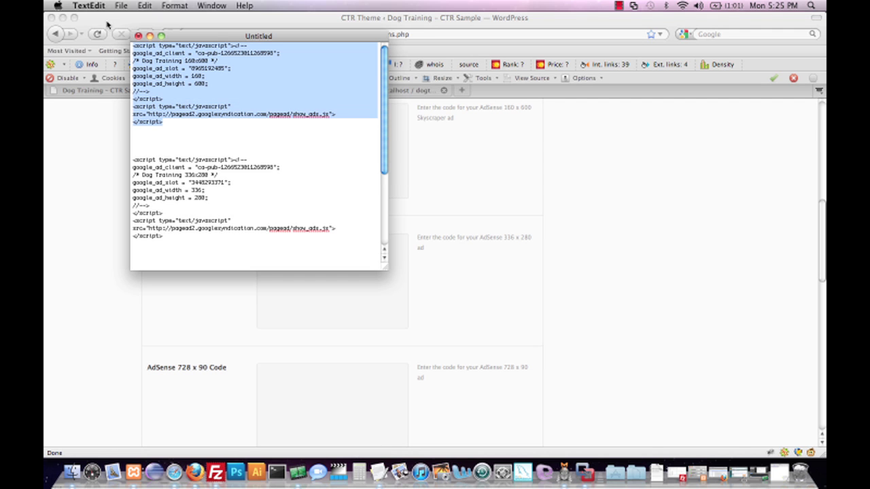
key(super+c)
click(400, 136)
key(super+v)
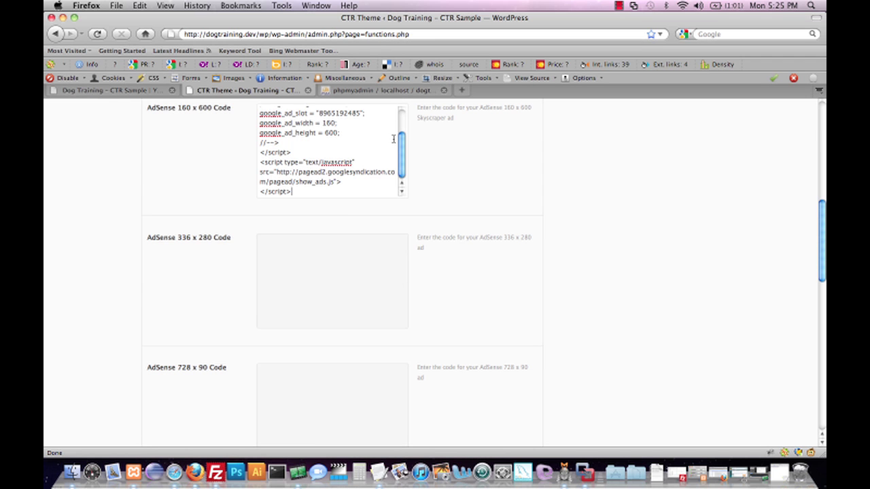
Step: Copy the second AdSense script from TextEdit into the 336 x 280 code field
click(373, 249)
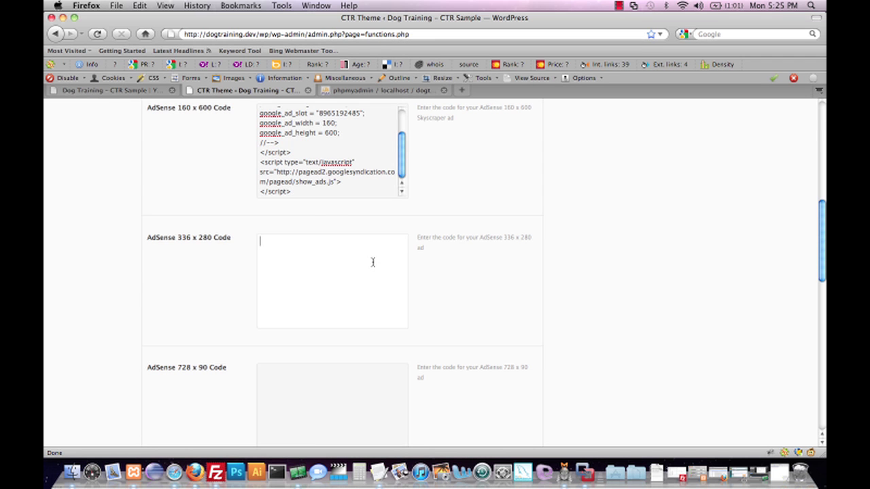
click(379, 472)
drag(167, 236, 71, 160)
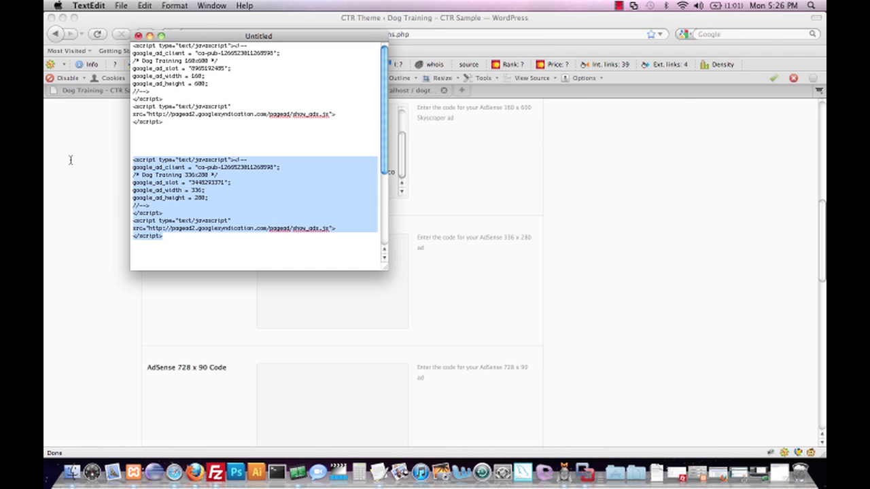
key(super+c)
click(524, 347)
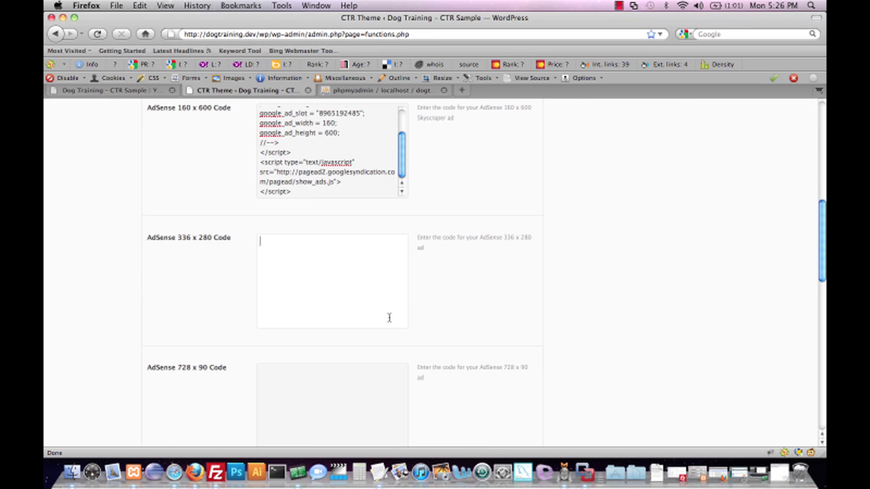
key(super+v)
Step: Copy the last AdSense script from TextEdit into the 728 x 90 code field
click(378, 472)
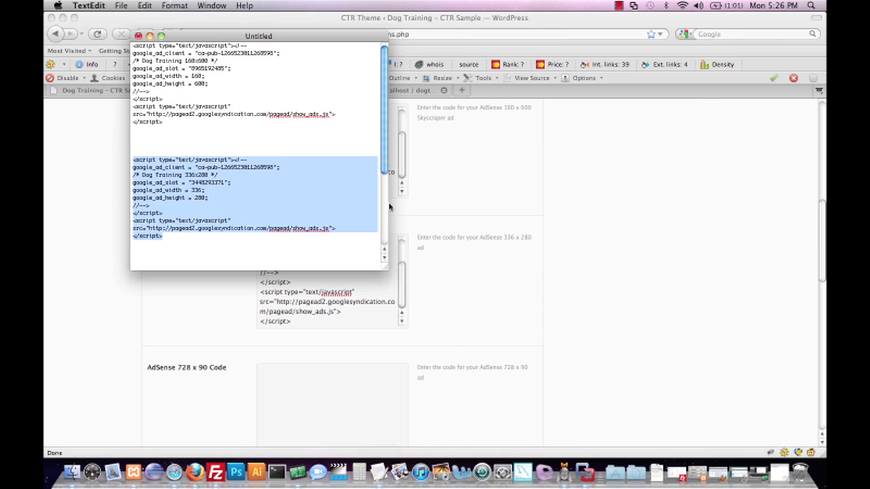
drag(381, 163, 373, 275)
drag(177, 232, 76, 151)
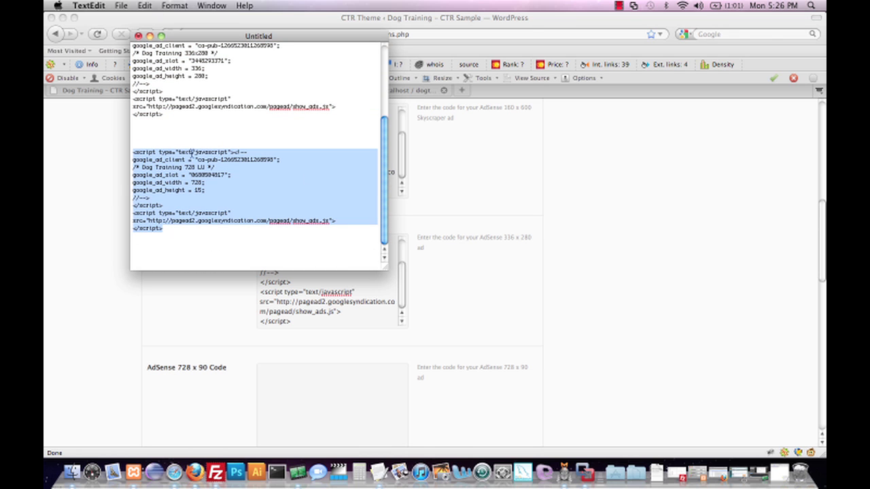
click(496, 259)
click(369, 394)
key(super+v)
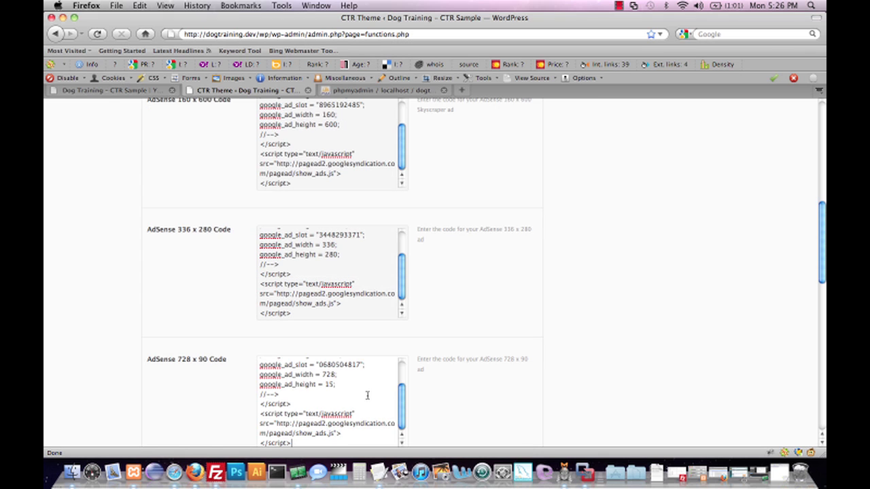
scroll(818, 309, down, 5)
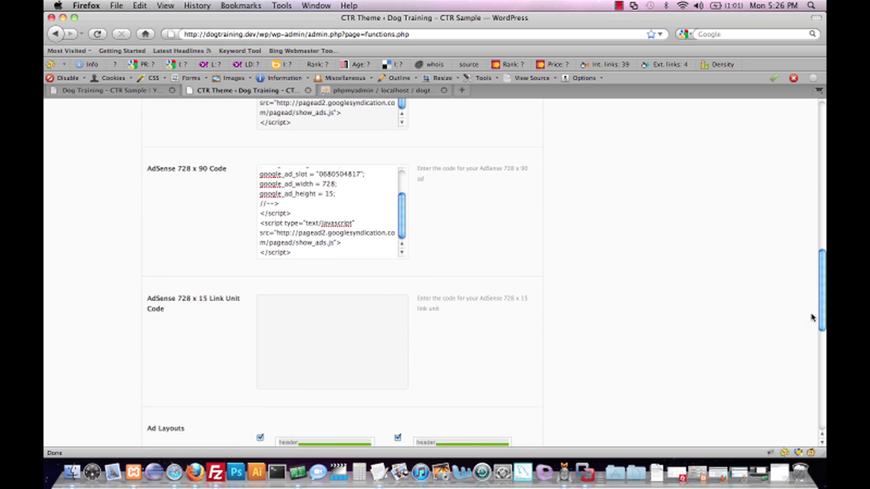
scroll(811, 317, down, 3)
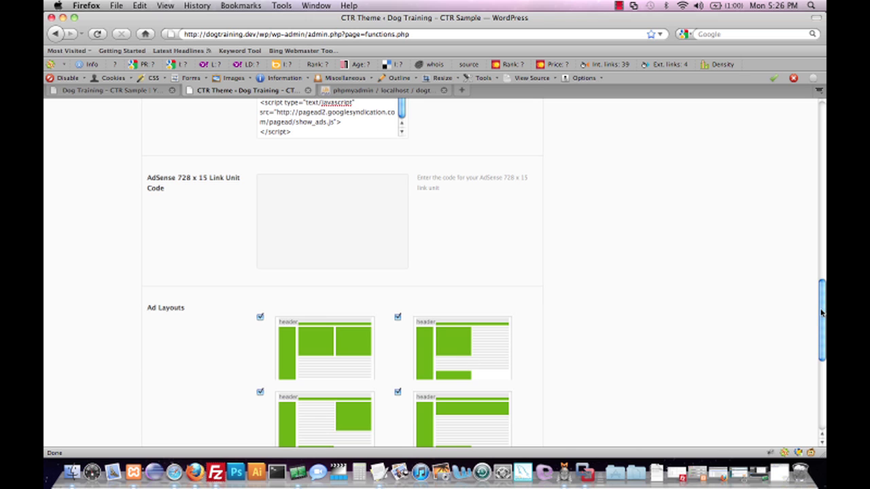
drag(820, 314, 817, 356)
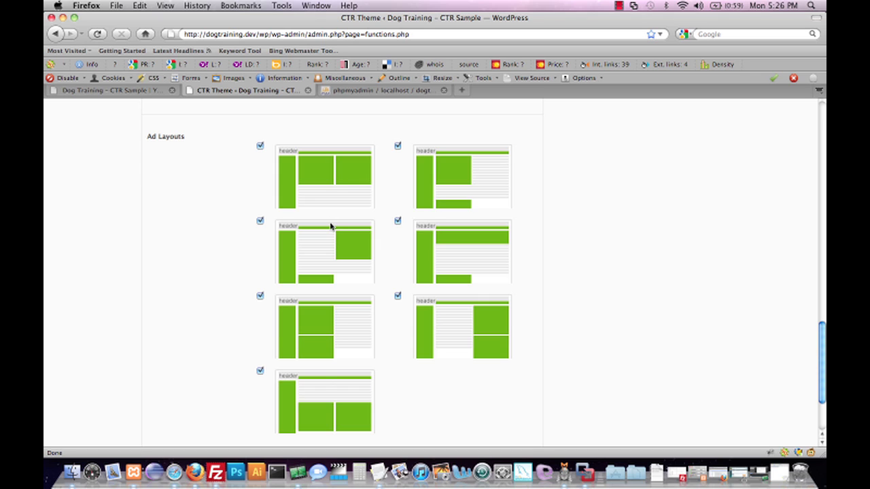
click(260, 145)
click(260, 145)
drag(822, 344, 821, 396)
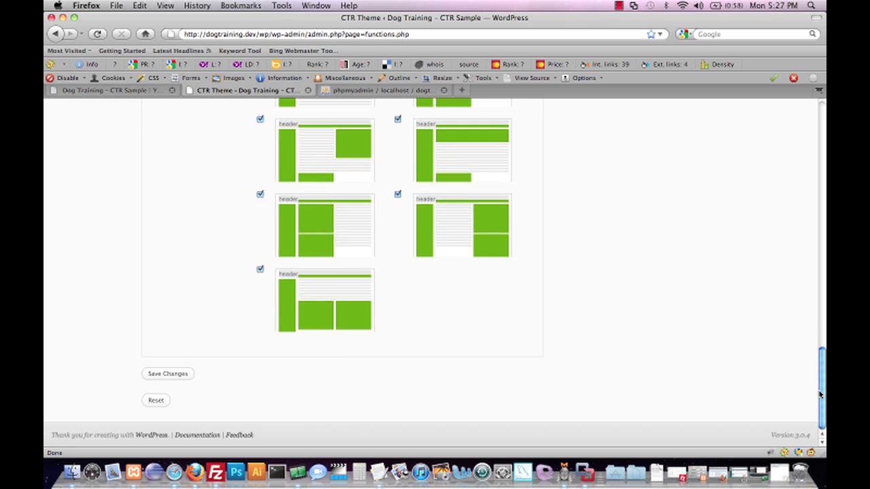
Step: Save the CTR Theme settings and reload the Dog Training front page to view the Google ads
click(189, 374)
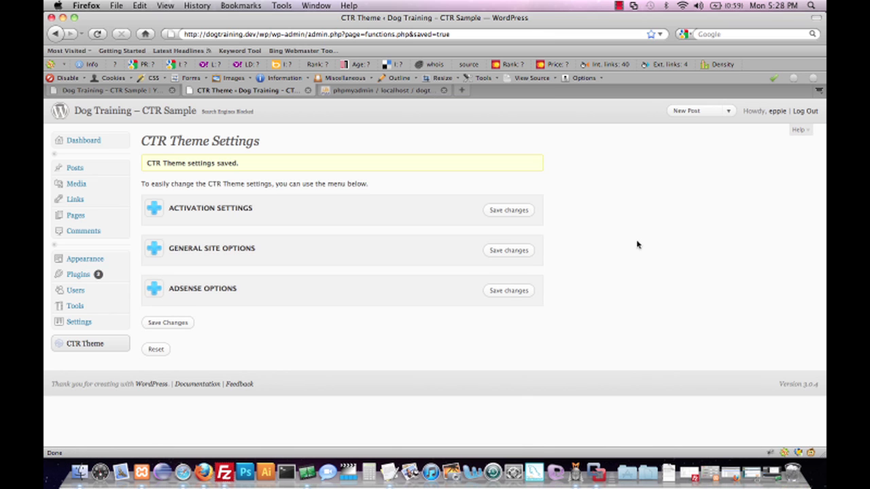
click(144, 93)
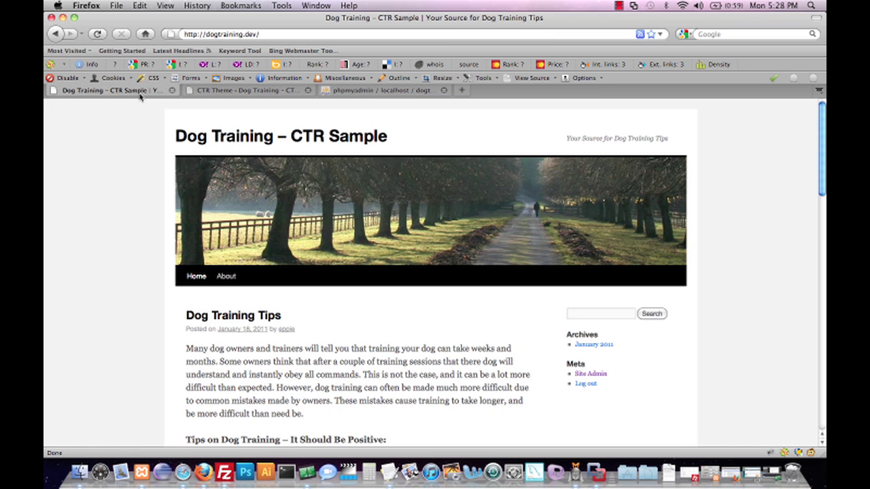
click(97, 33)
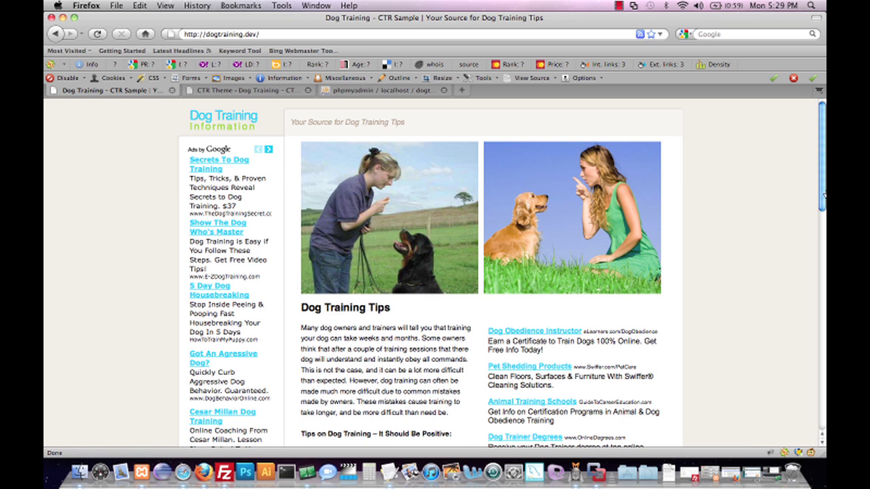
drag(821, 194, 823, 163)
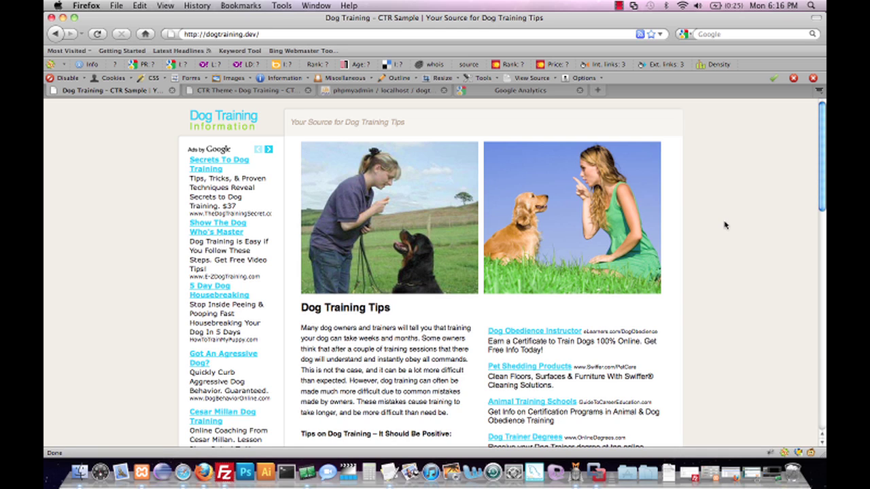
Step: Reload the Dog Training front page and scroll through it to compare the rotated ad blocks
click(97, 34)
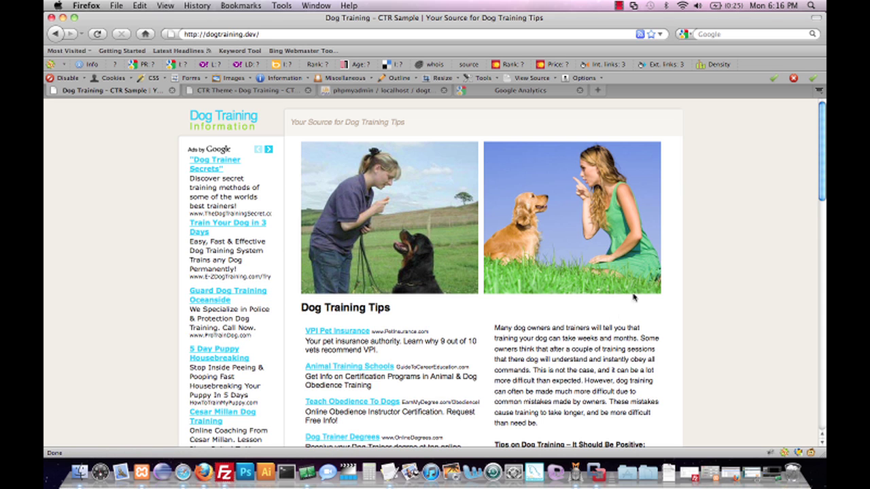
scroll(819, 173, down, 5)
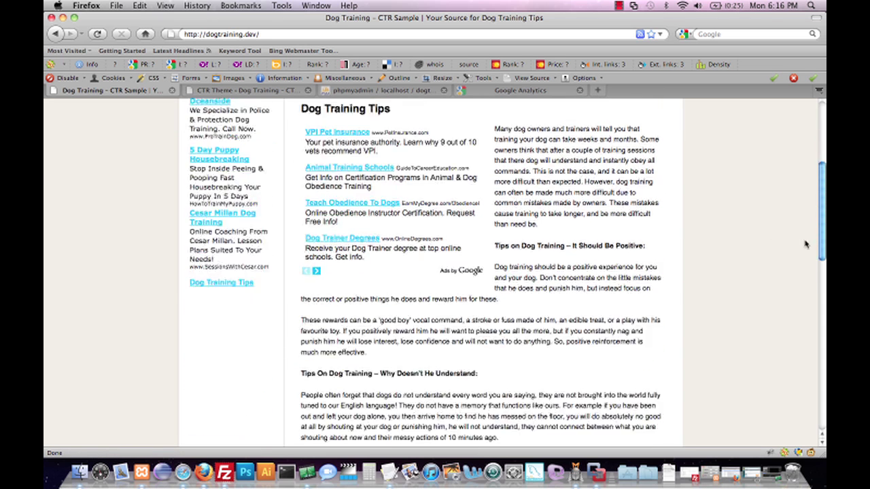
scroll(812, 178, up, 4)
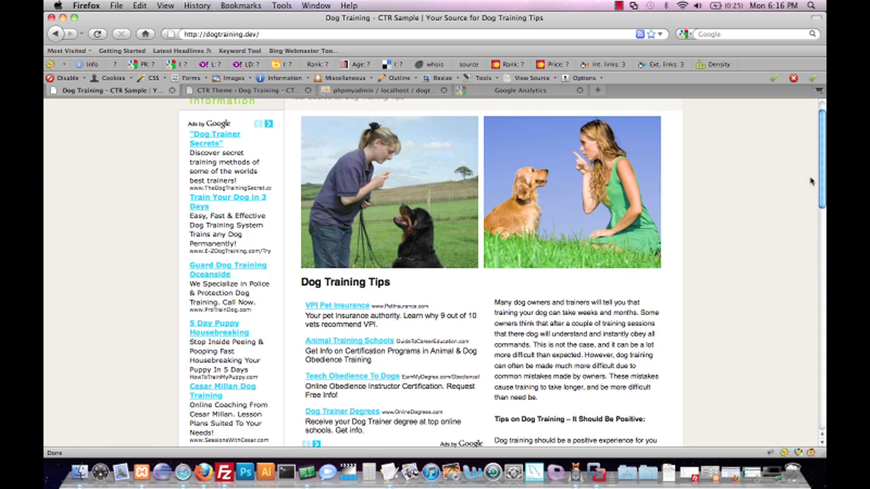
scroll(810, 181, up, 1)
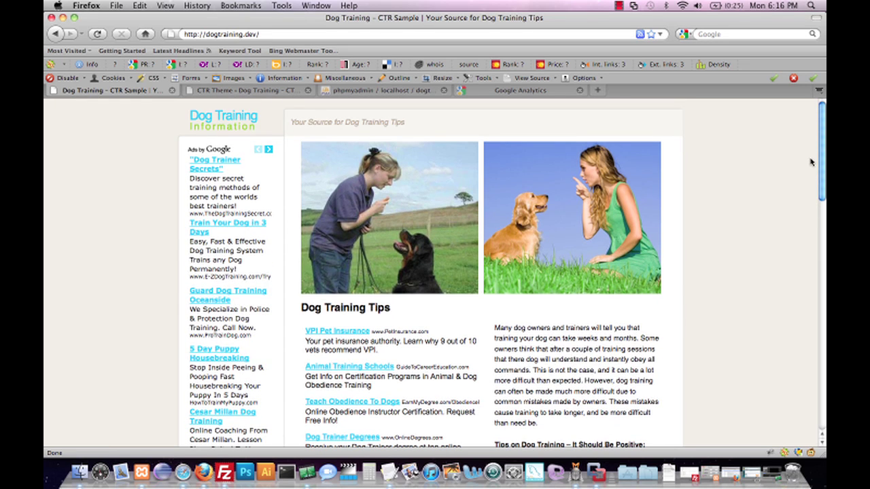